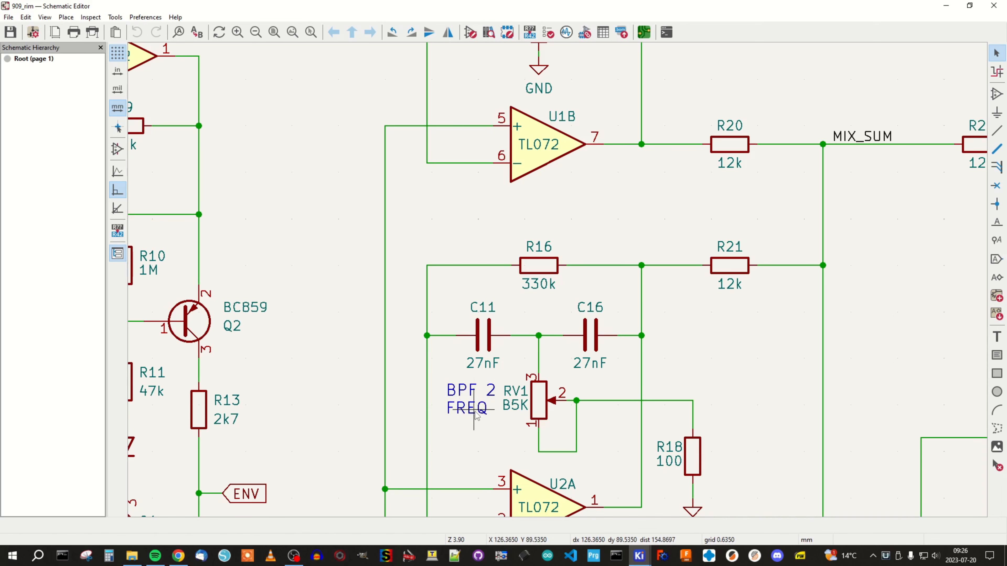
- Examine the filter stages and the TRIG net label in the schematic
scroll(493, 415, down, 5)
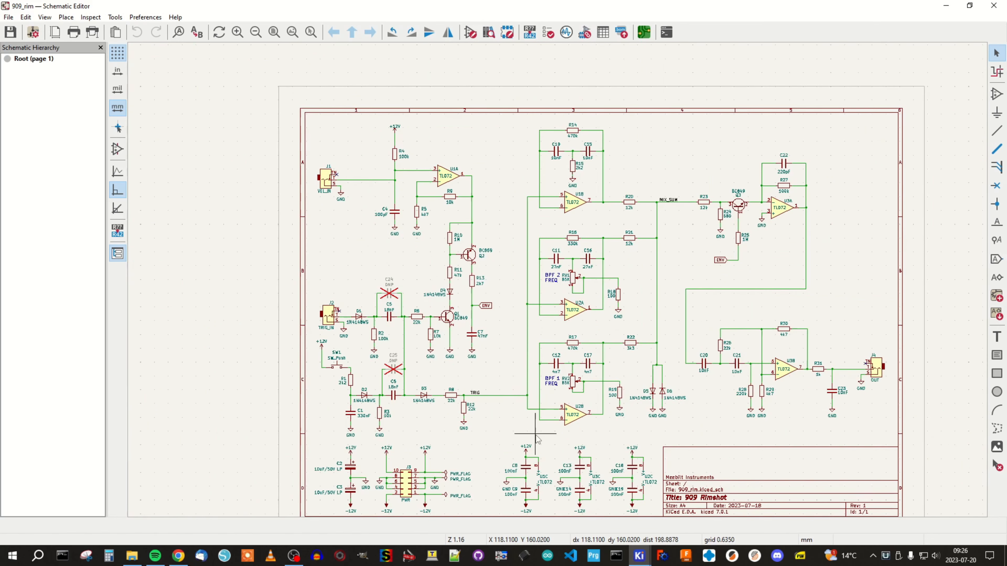
scroll(519, 428, up, 2)
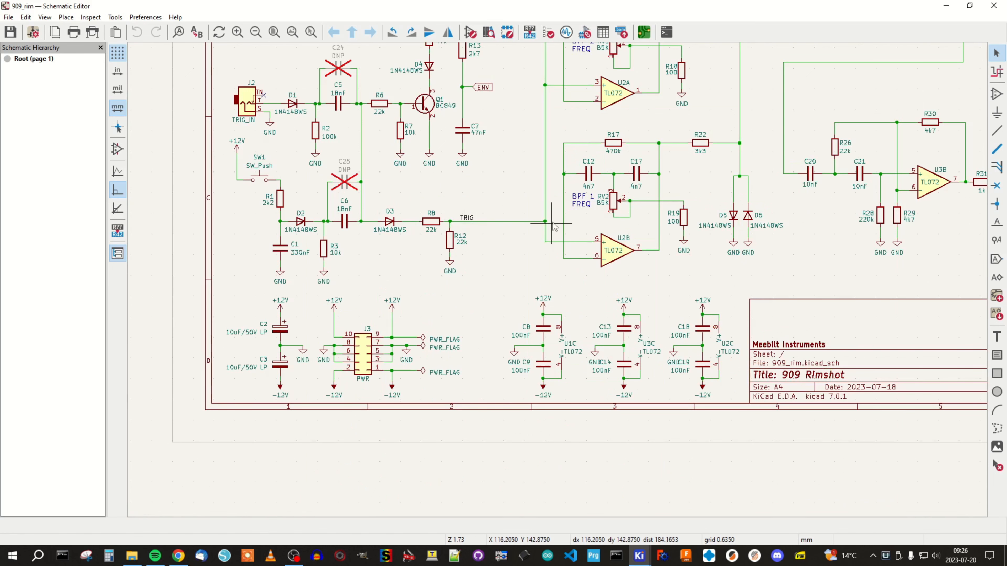
scroll(551, 222, down, 2)
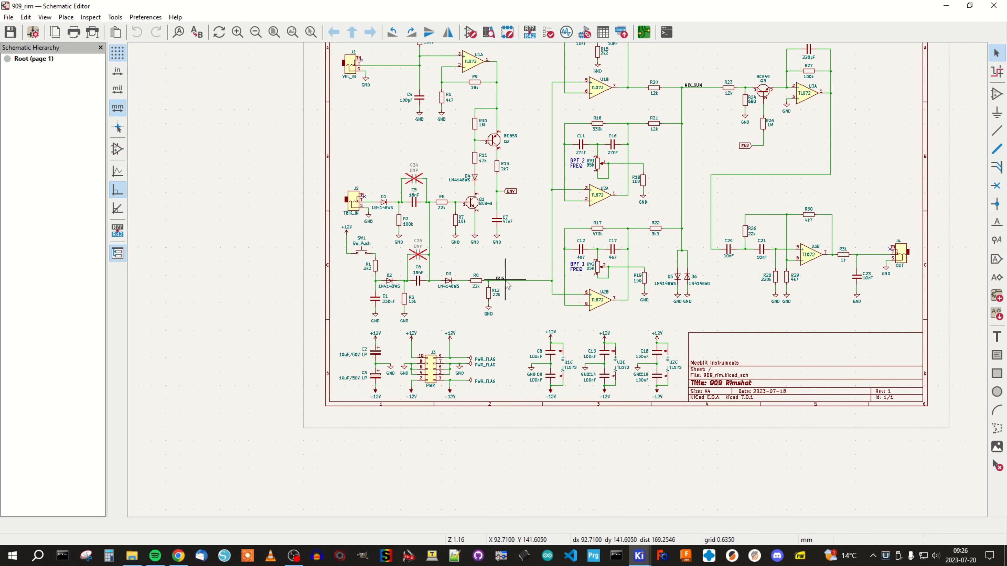
scroll(527, 293, up, 5)
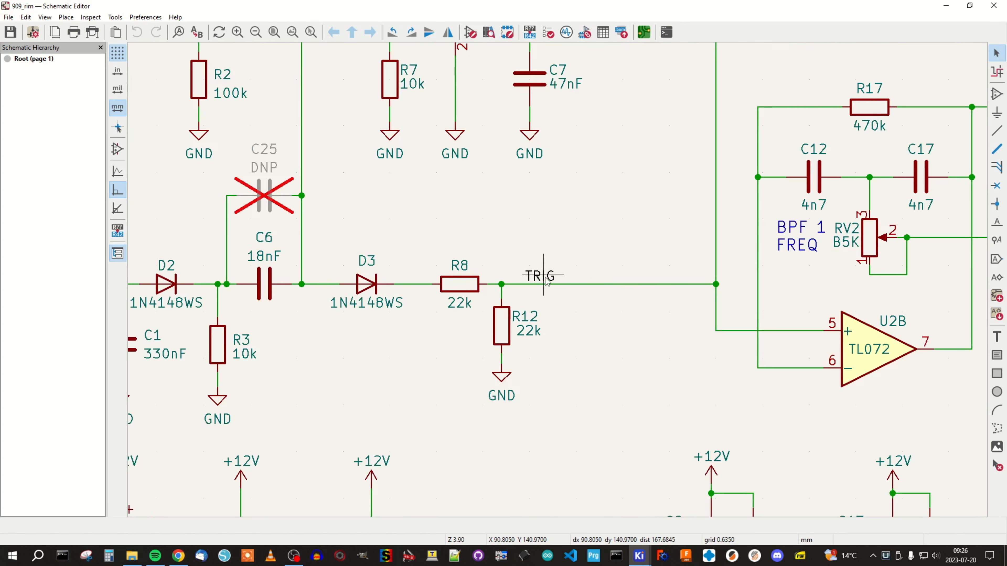
click(547, 278)
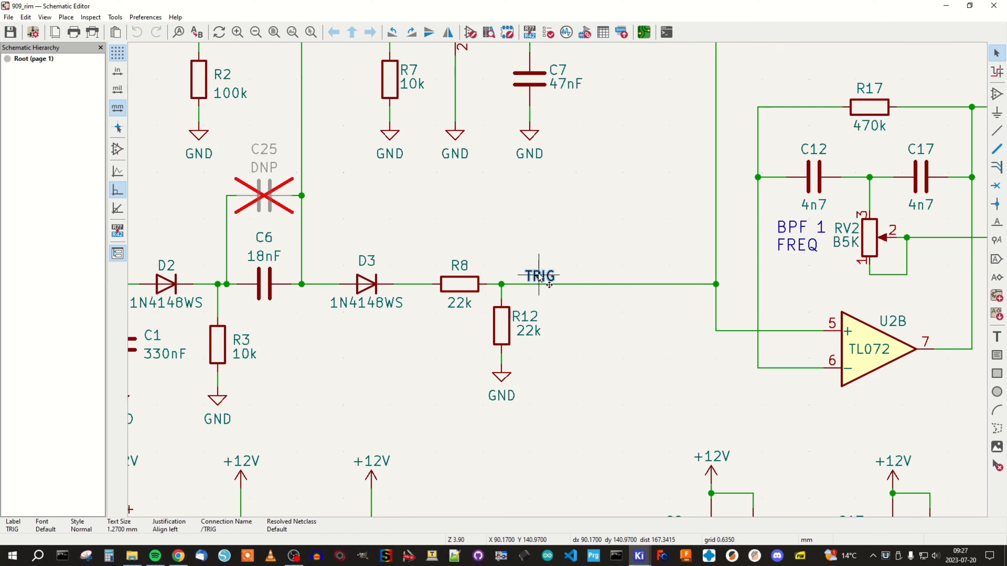
click(580, 313)
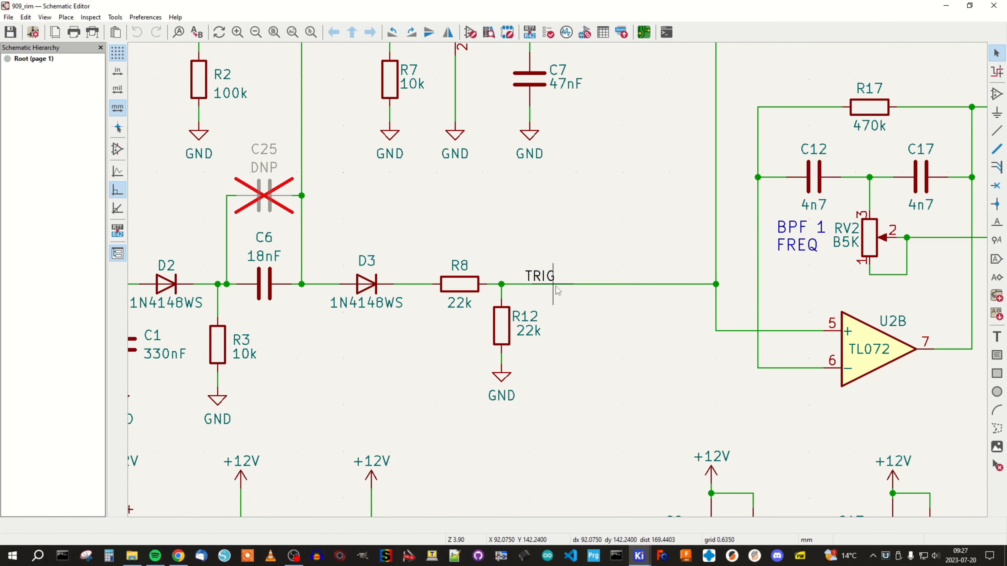
- Review the symbol properties of the unpopulated capacitor C25, including its bill-of-materials and do-not-populate attributes, and accept the dialog
scroll(698, 290, down, 5)
scroll(559, 284, up, 3)
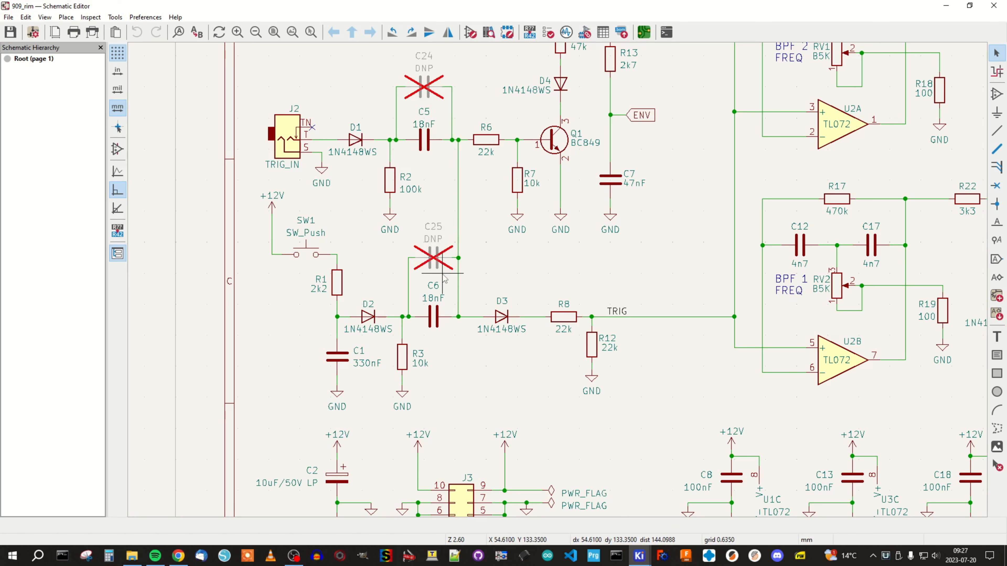
double_click(434, 260)
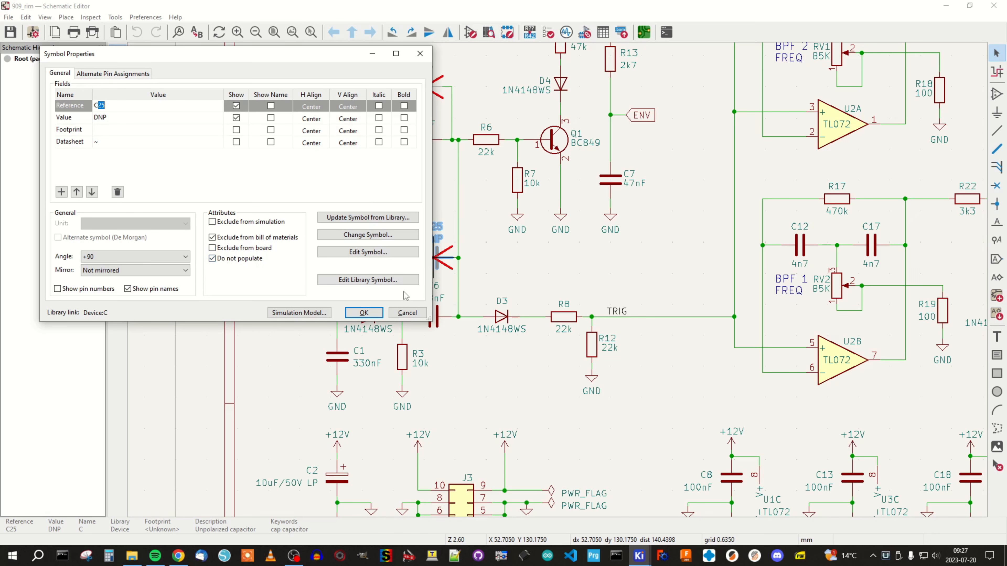
drag(349, 64, 291, 68)
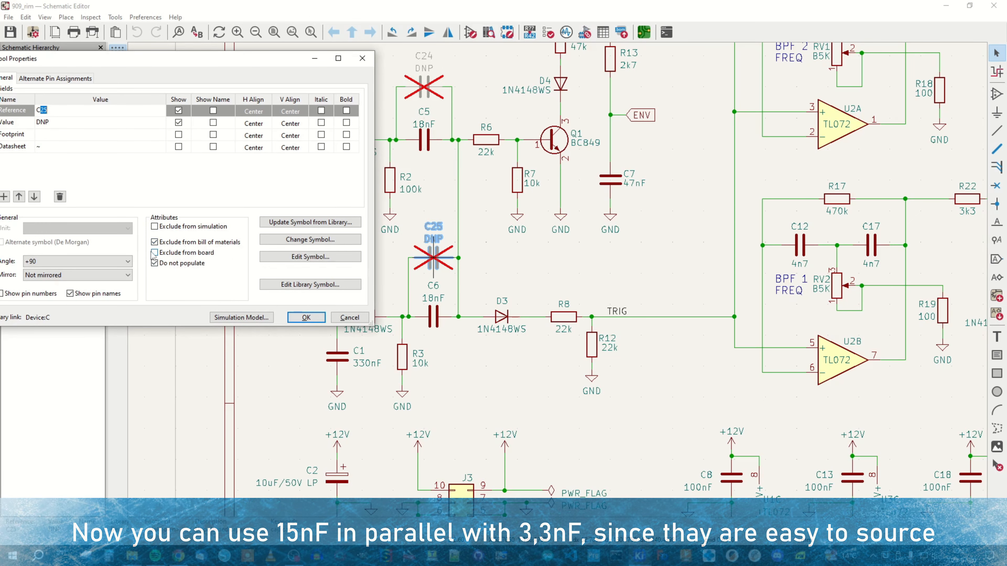
click(309, 318)
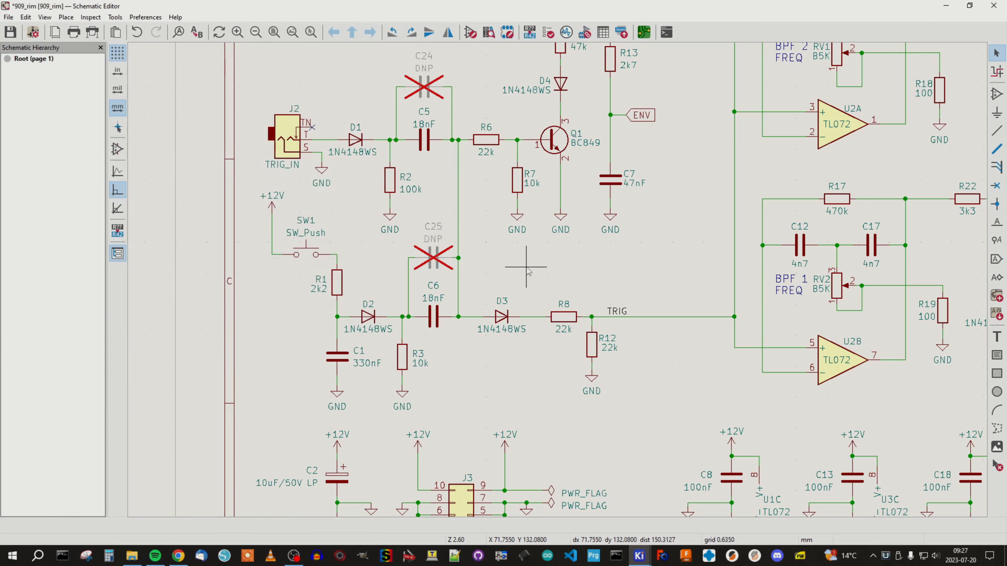
- Save the 909_rim schematic and open the footprint assignment tool
scroll(558, 281, down, 3)
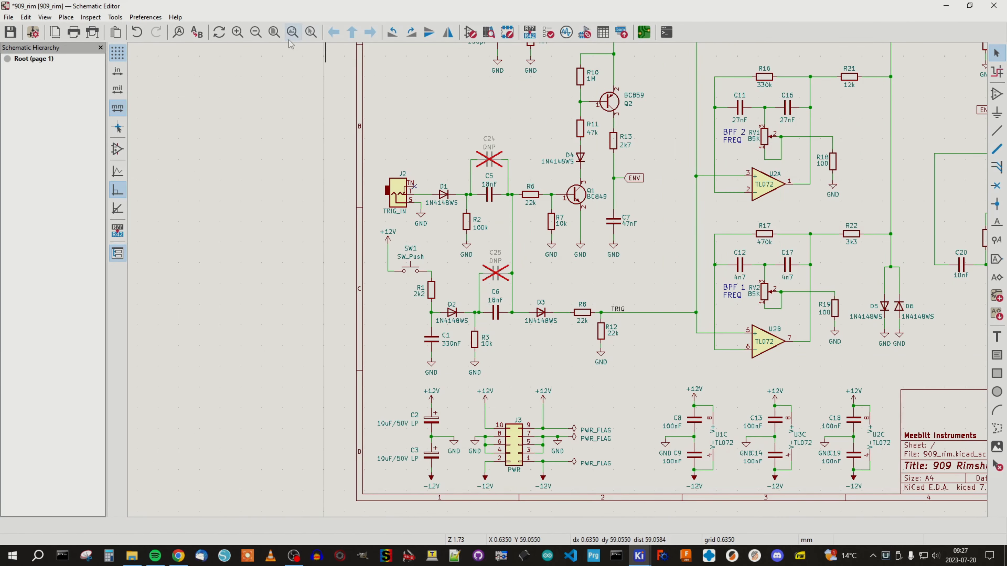
key(Home)
key(ctrl+s)
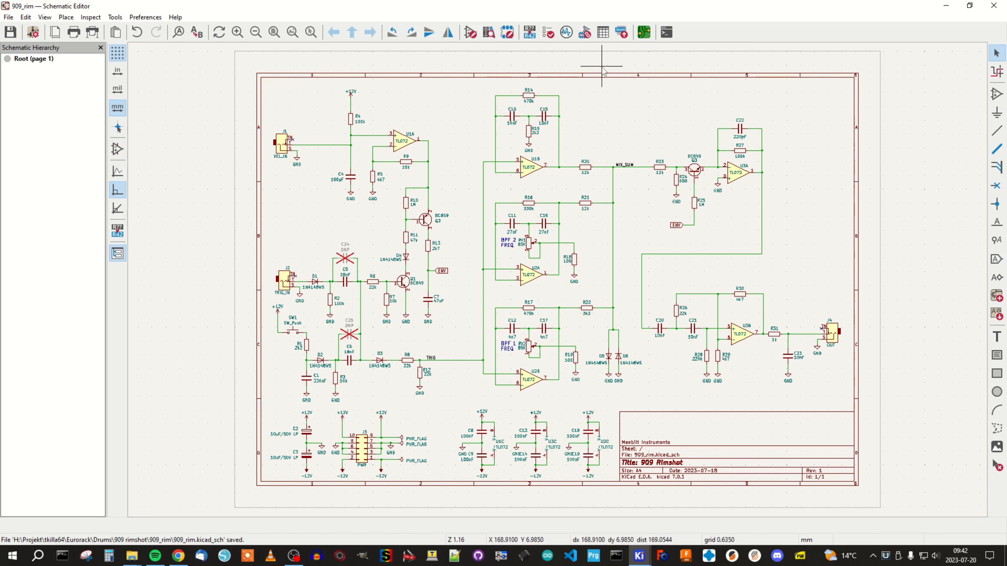
click(585, 33)
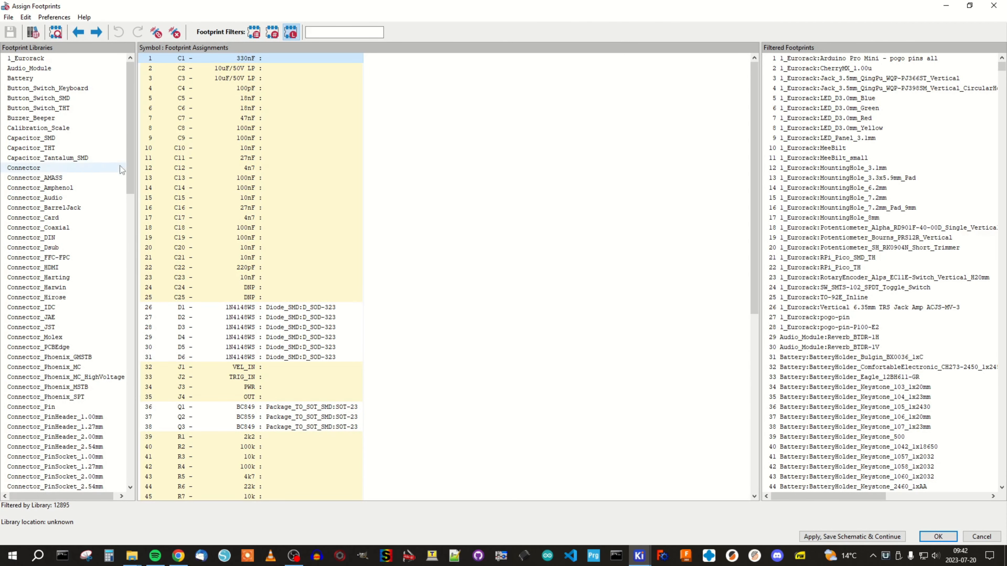
- Look through the symbol list and the footprints available in the Capacitor_SMD library
mouse_move(130, 133)
mouse_down()
mouse_move(139, 411)
mouse_move(139, 119)
mouse_up()
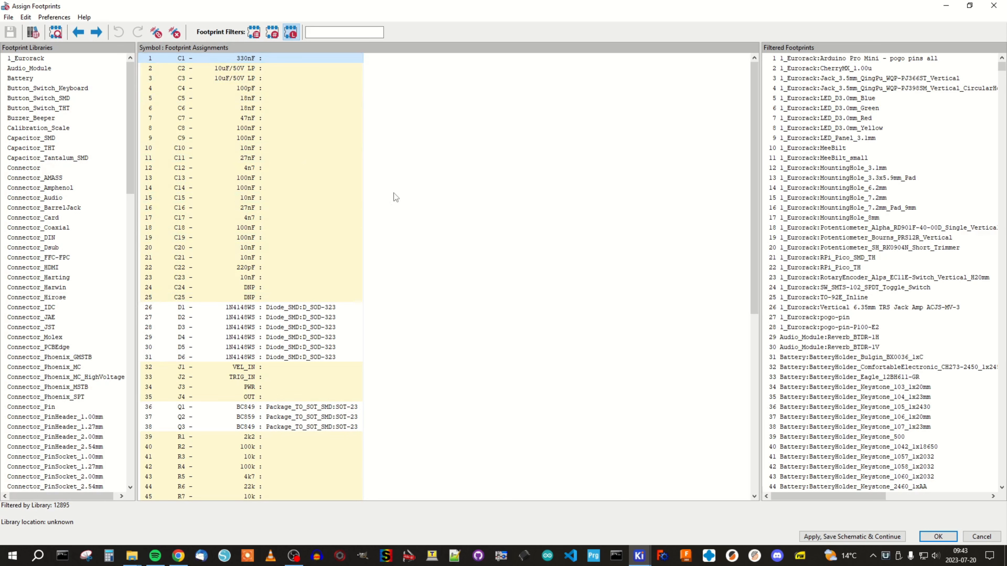
scroll(418, 184, down, 1)
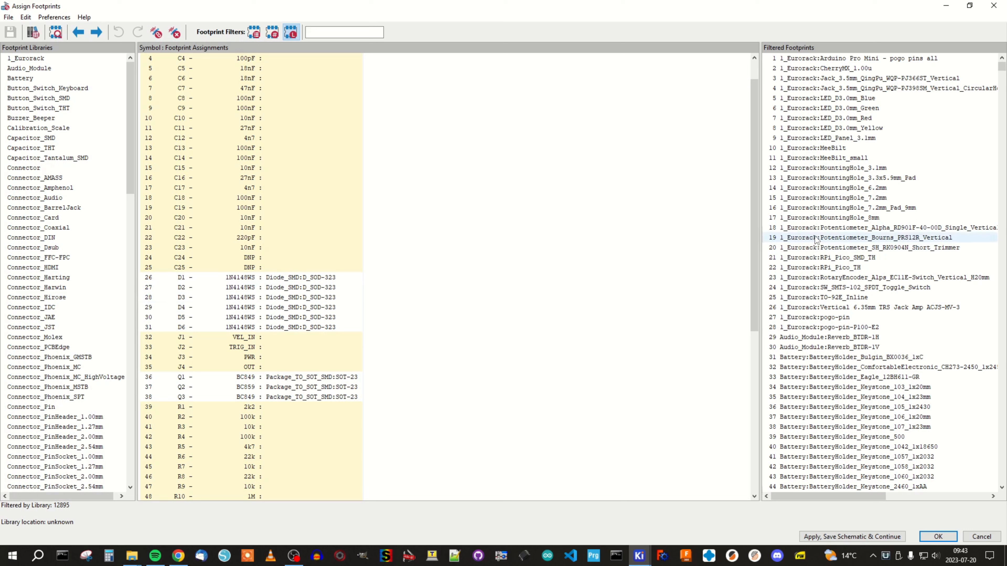
click(38, 138)
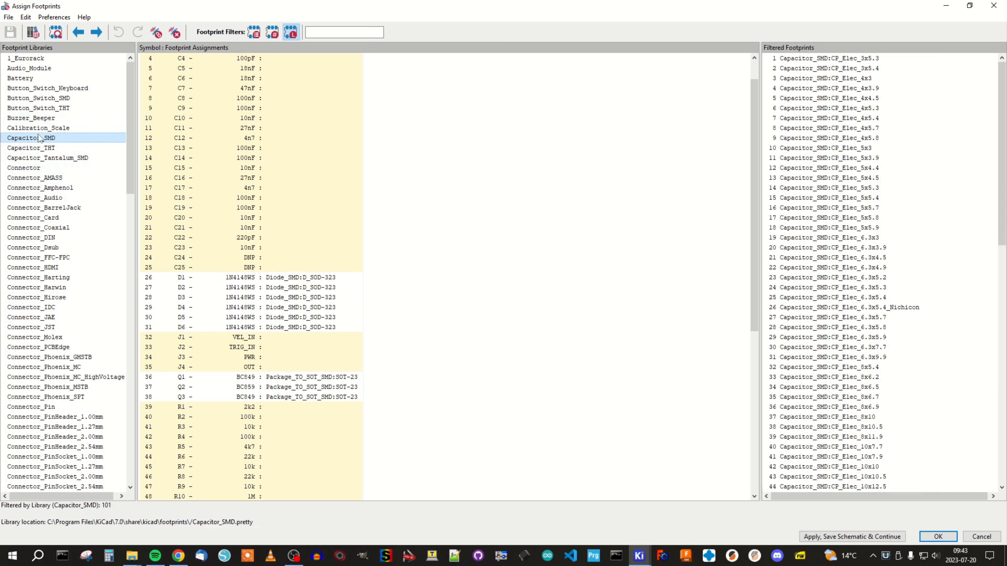
scroll(870, 143, down, 6)
scroll(900, 184, up, 6)
scroll(853, 357, down, 15)
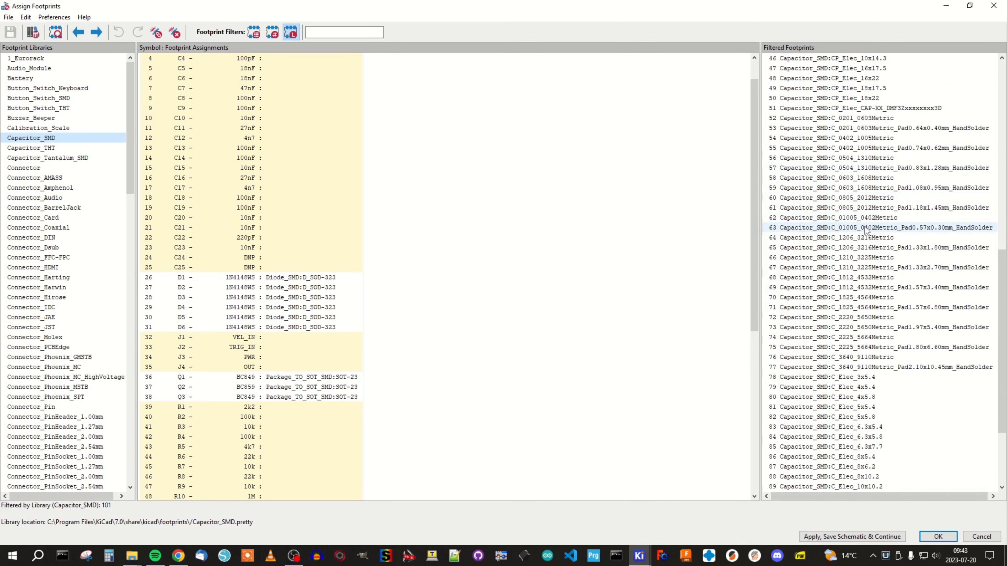
scroll(863, 232, up, 15)
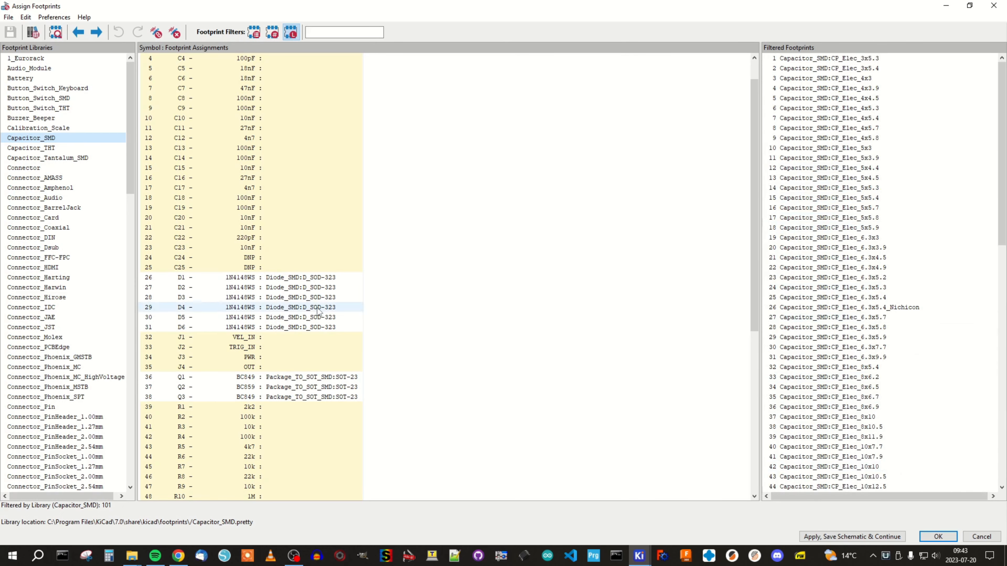
scroll(278, 263, up, 1)
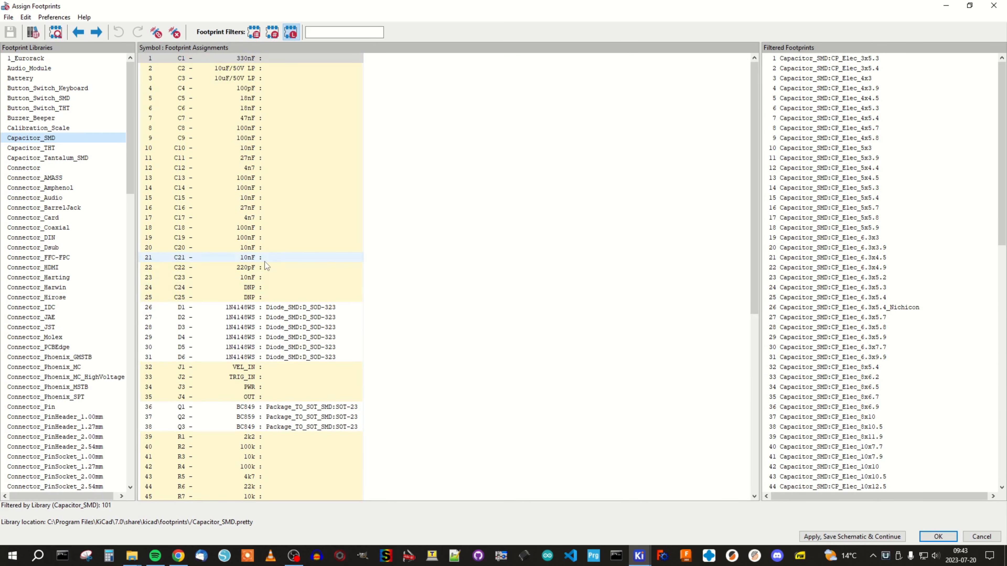
- Select capacitors C2 and C3 and find the CP_Radial_D5.0mm_P2.00mm footprint in the Capacitor_THT library
click(266, 69)
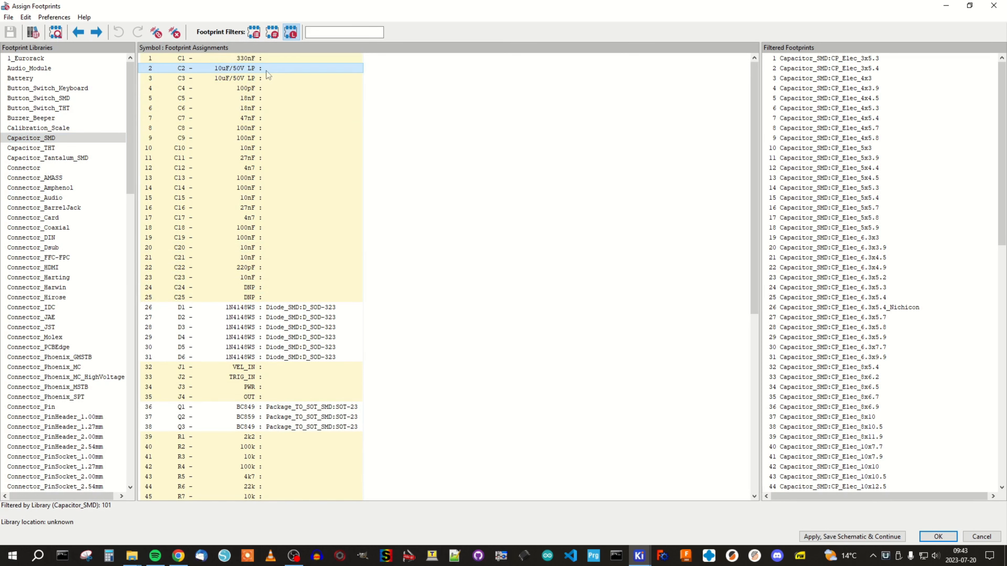
shift+click(278, 78)
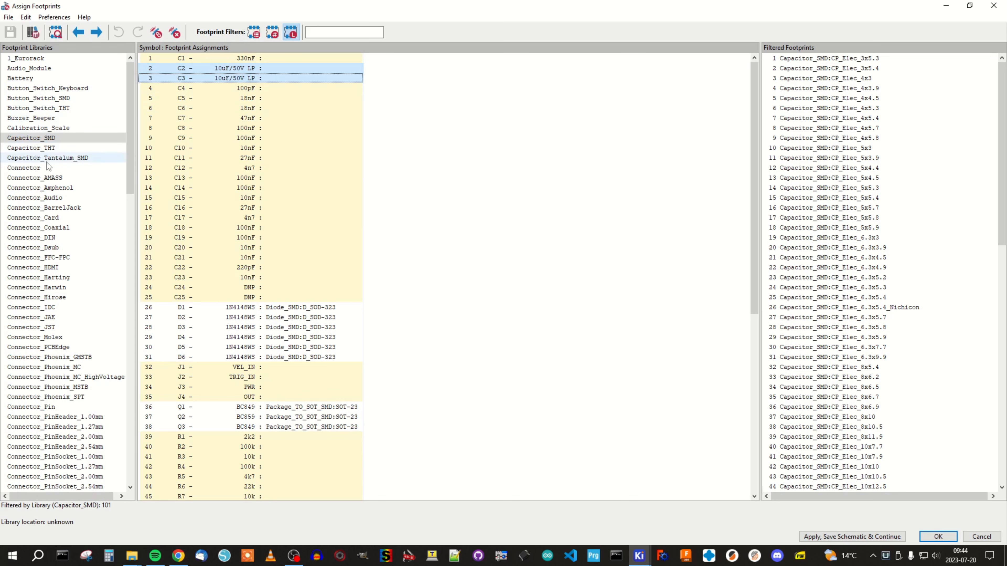
click(29, 148)
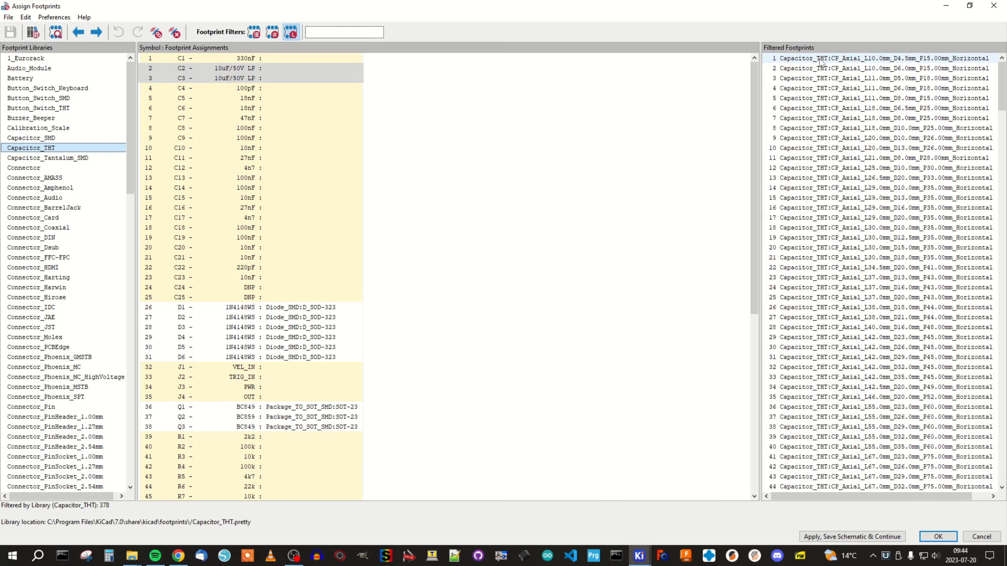
scroll(849, 119, down, 17)
click(850, 119)
- Inspect the CP_Radial_D5.0mm_P2.00mm footprint in the footprint viewer and as a 3D model, then close both views
right_click(849, 118)
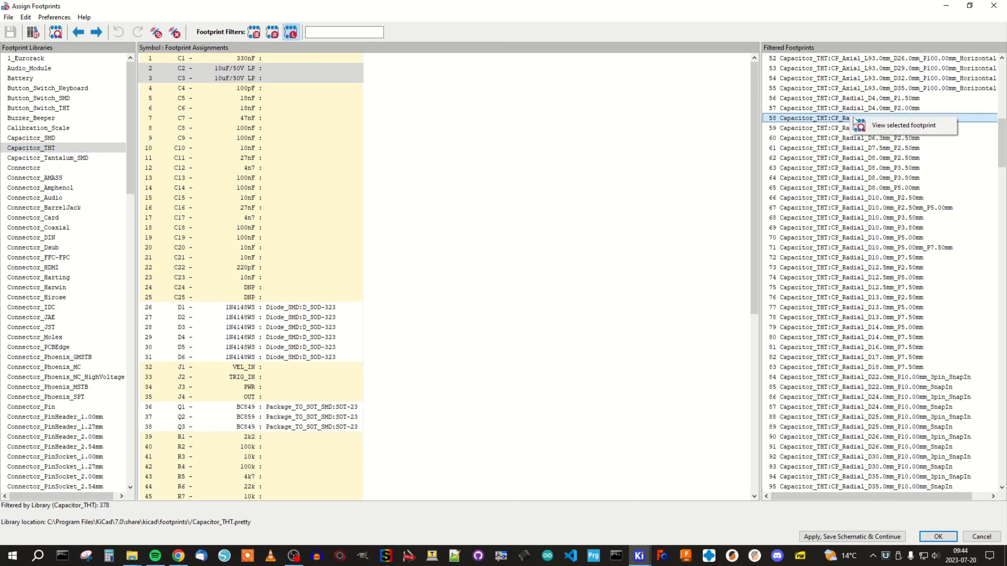
click(874, 128)
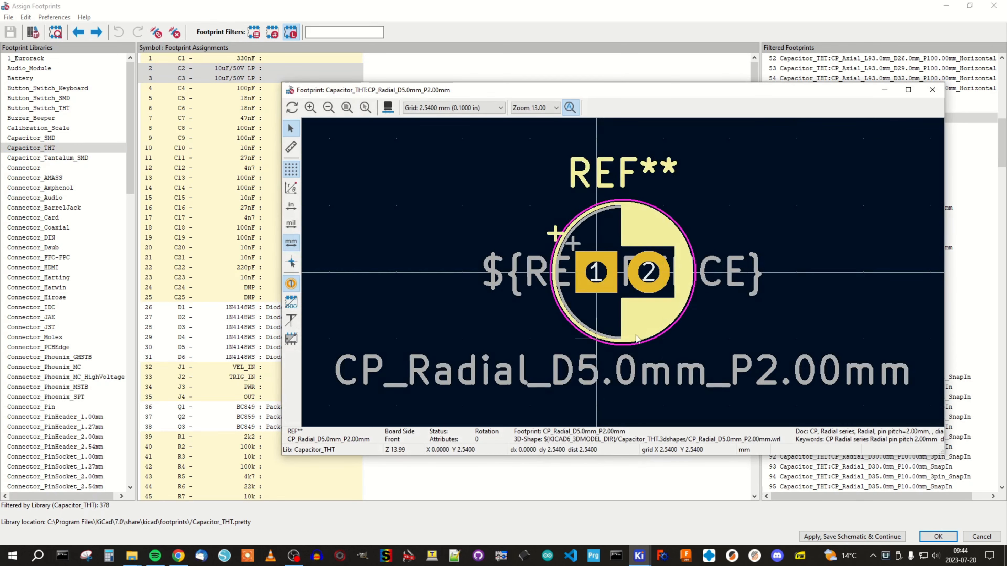
click(388, 107)
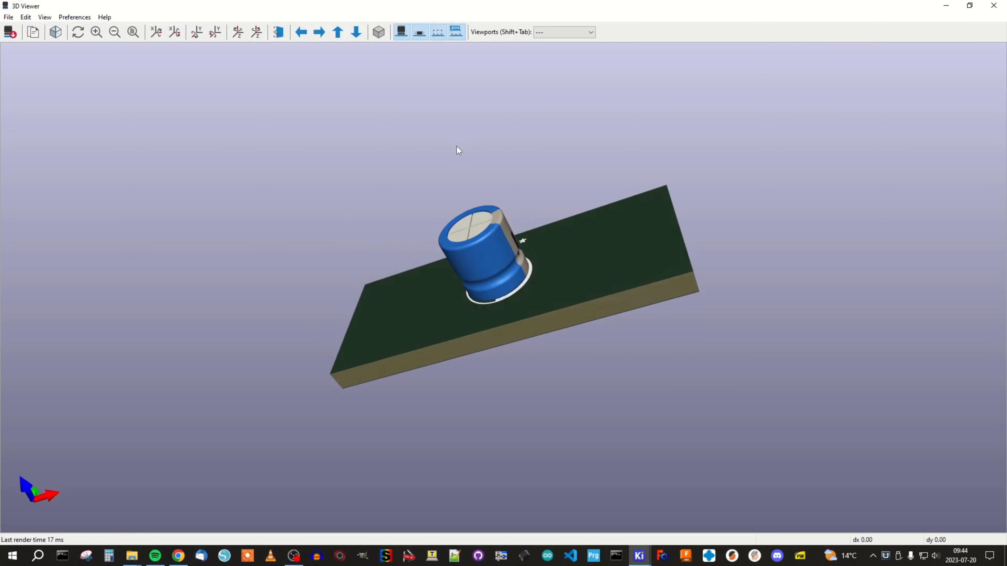
drag(417, 198, 655, 277)
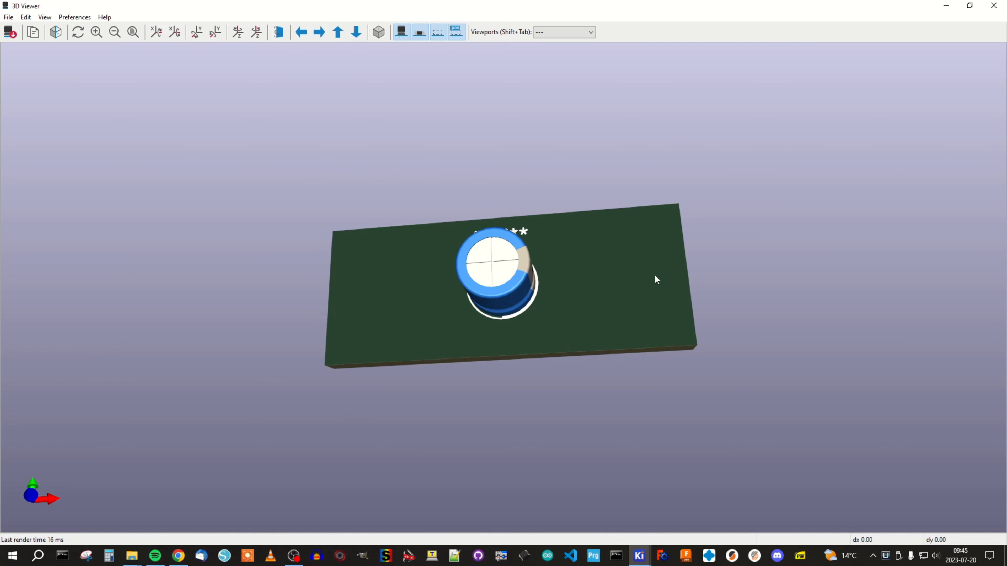
click(993, 6)
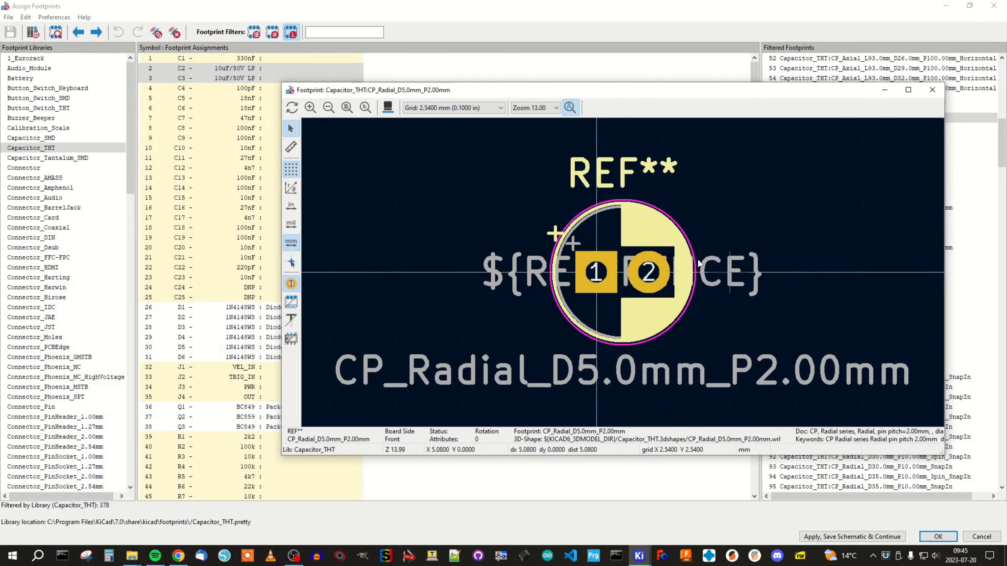
click(930, 91)
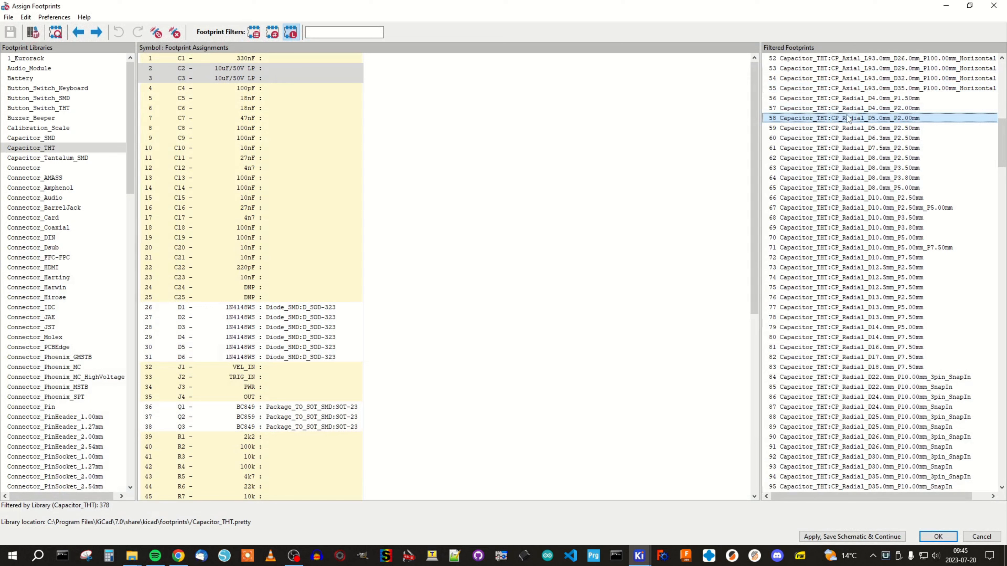
- Assign the Capacitor_THT:CP_Radial_D5.0mm_P2.00mm footprint to the 10uF/50V capacitors C2 and C3
click(289, 78)
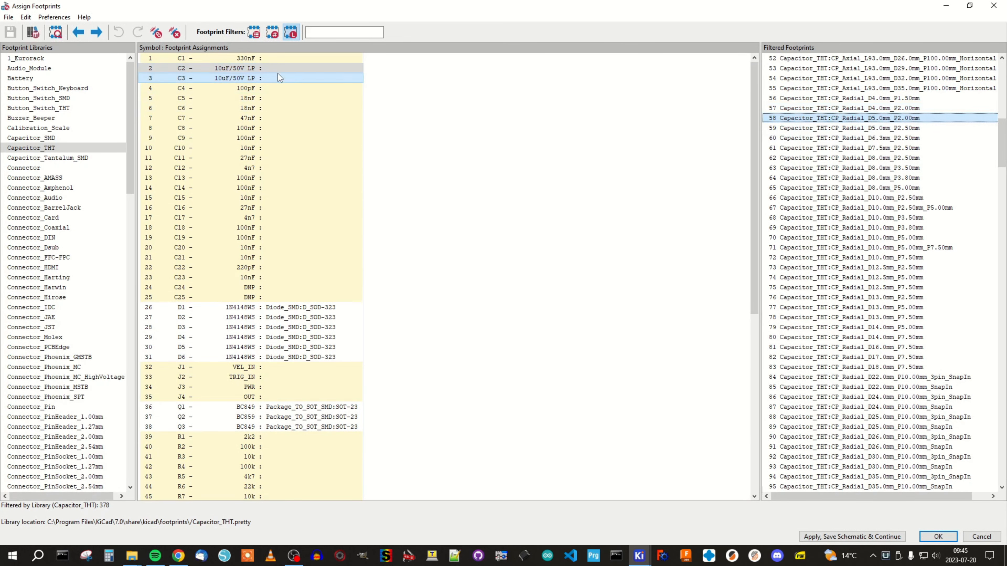
double_click(801, 118)
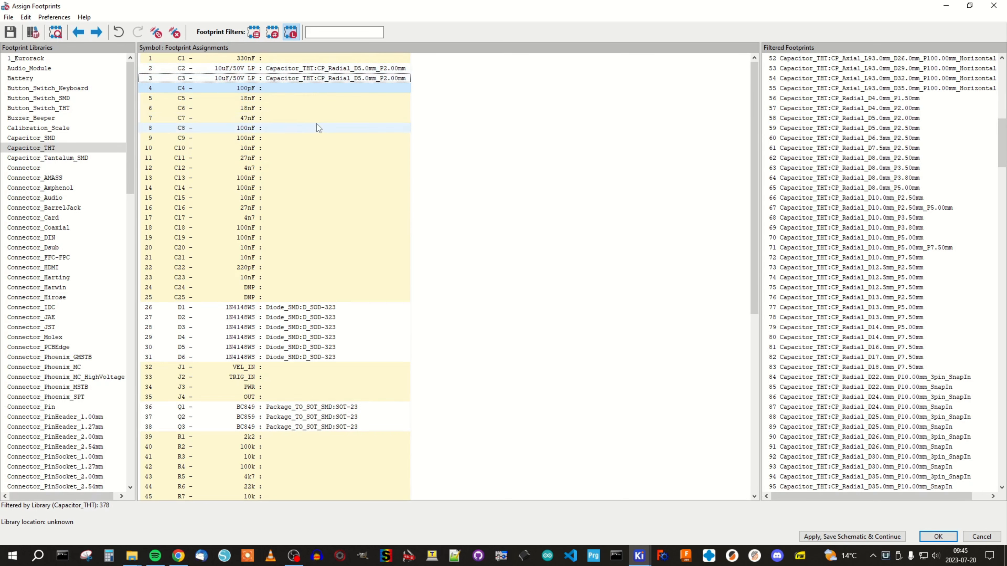
- Assign the Capacitor_SMD:C_0805_2012Metric_Pad1.18x1.45mm_HandSolder footprint to capacitors C1 and C4 through C25
click(303, 58)
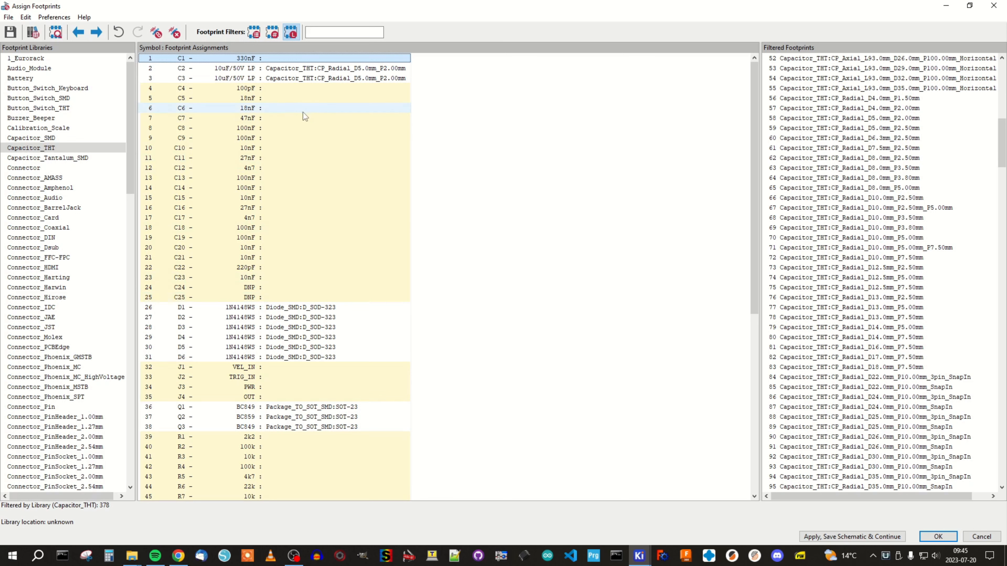
click(310, 89)
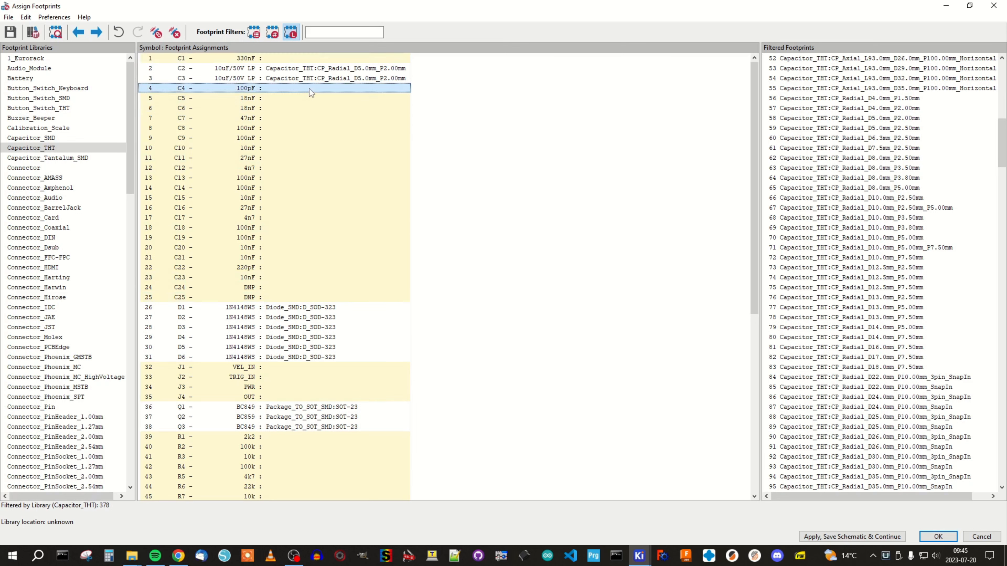
shift+click(294, 297)
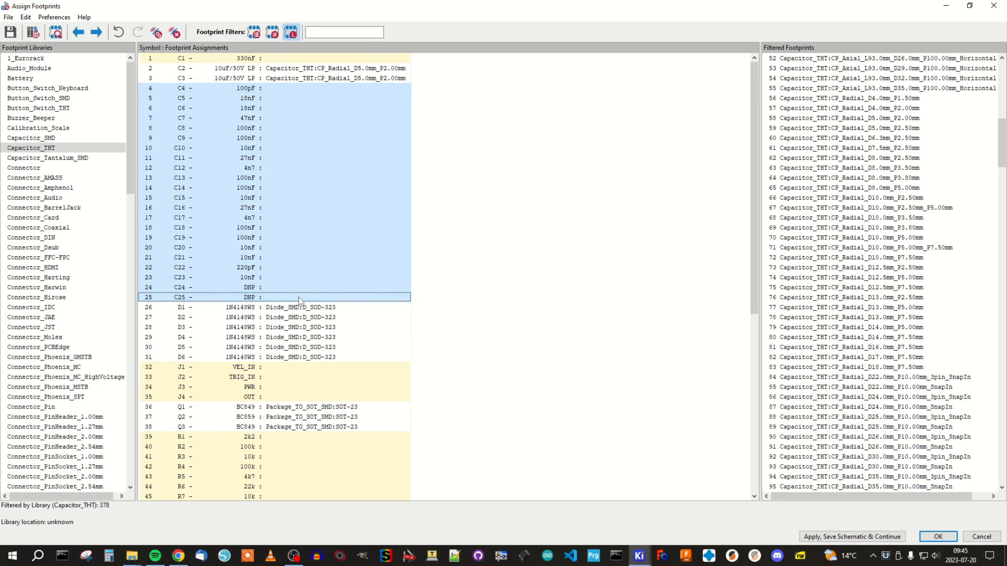
ctrl+click(293, 59)
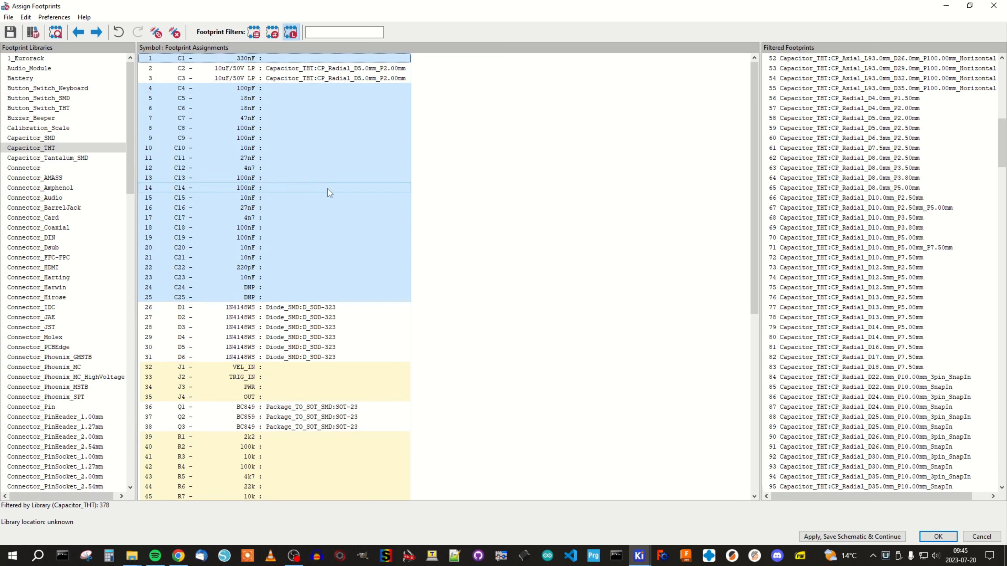
click(34, 139)
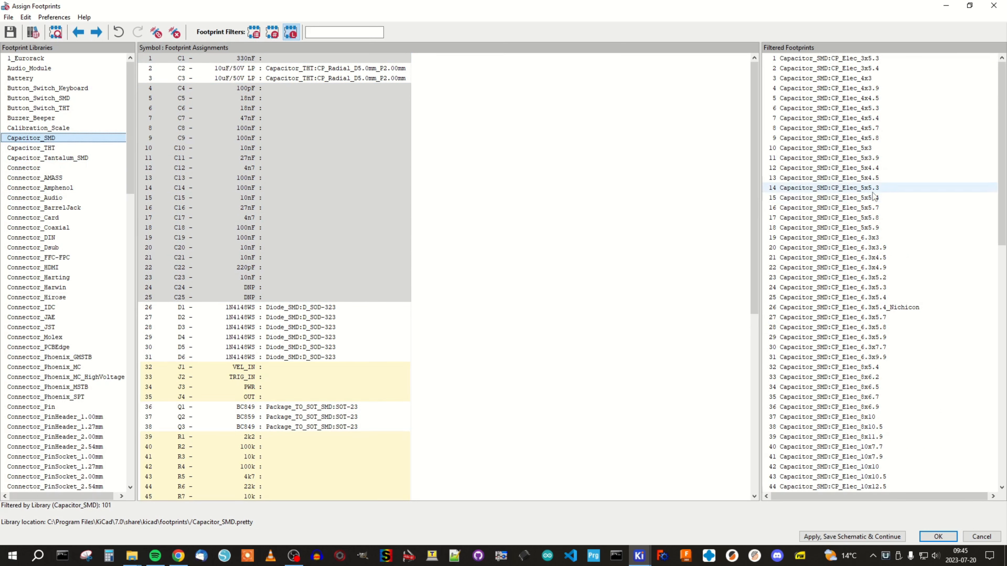
scroll(877, 190, down, 12)
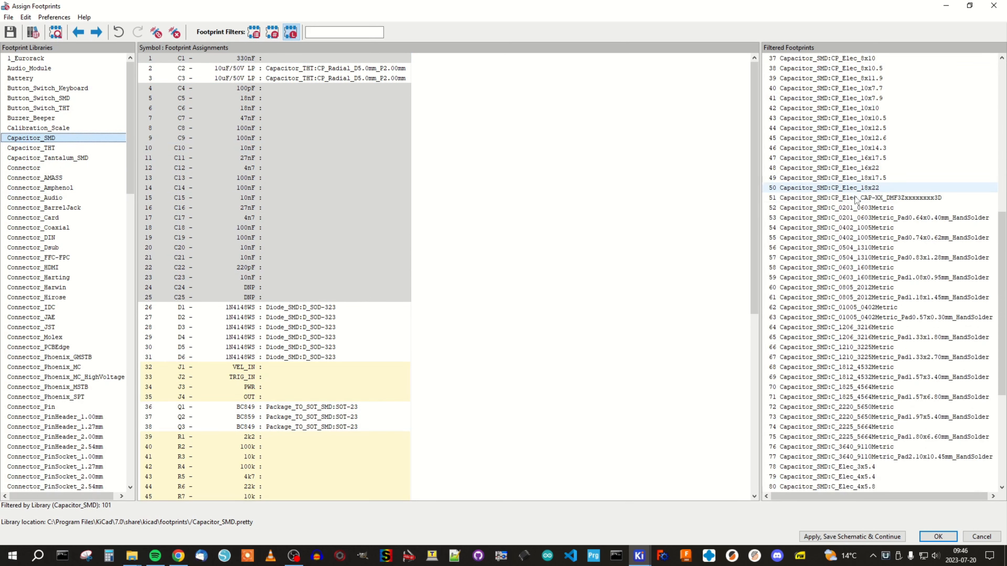
double_click(863, 299)
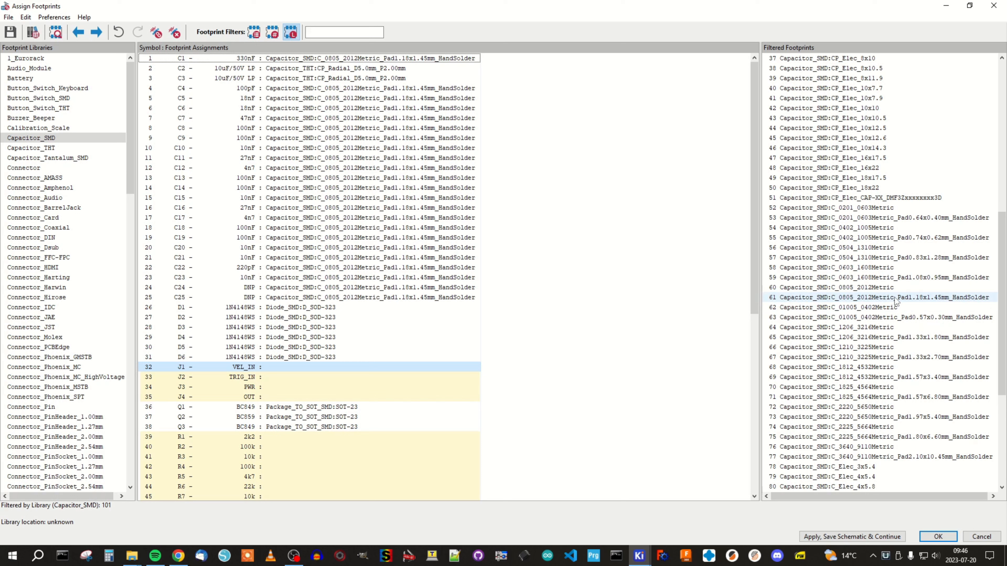
- Inspect the C_0805_2012Metric_Pad1.18x1.45mm_HandSolder footprint in the footprint viewer and as a 3D model, then close both views
right_click(921, 296)
click(932, 303)
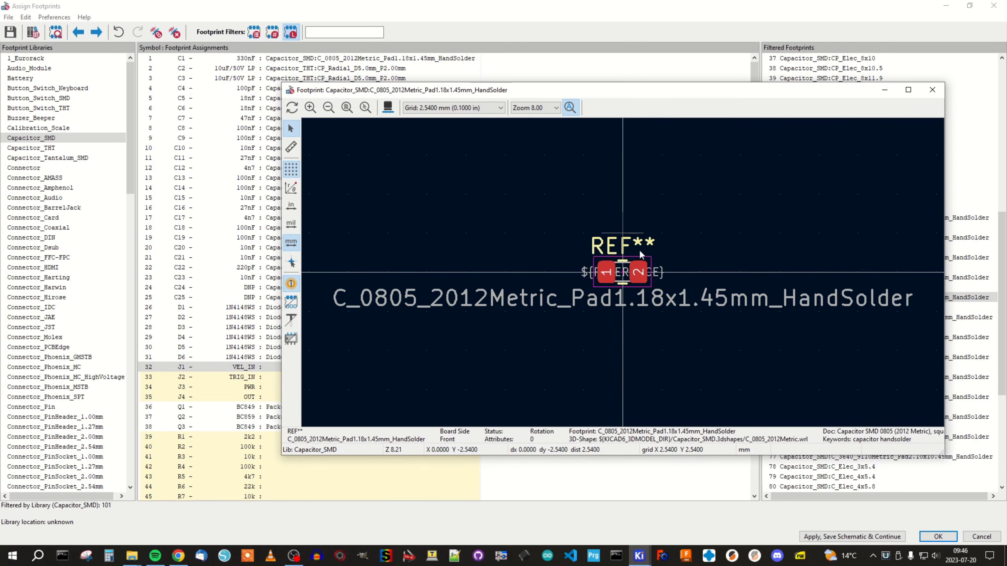
click(387, 107)
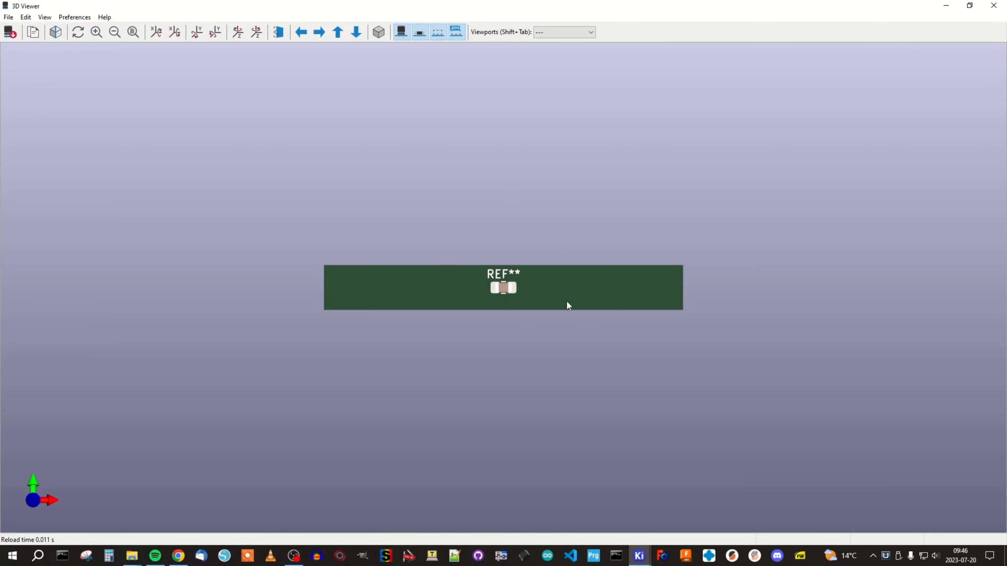
drag(566, 305, 527, 214)
click(994, 6)
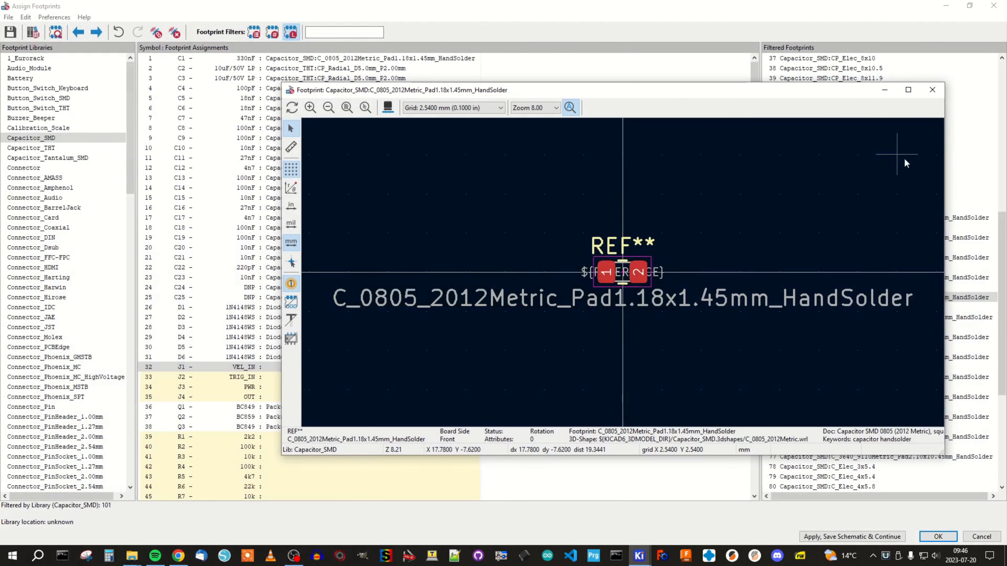
click(932, 90)
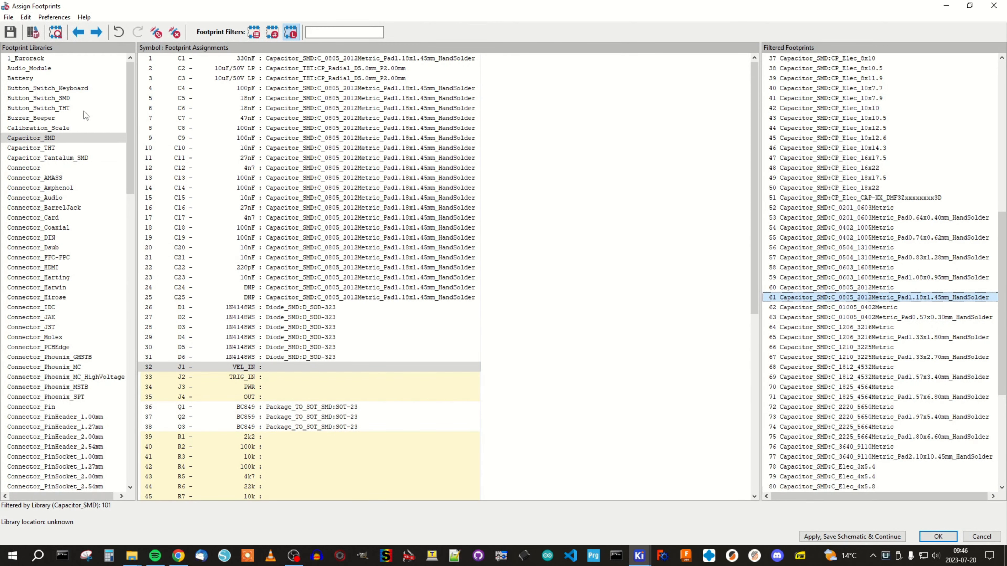
- Save the capacitor assignments and assign the Resistor_SMD:R_0805_2012Metric_Pad1.20x1.40mm_HandSolder footprint to resistors R1 through R31
click(10, 32)
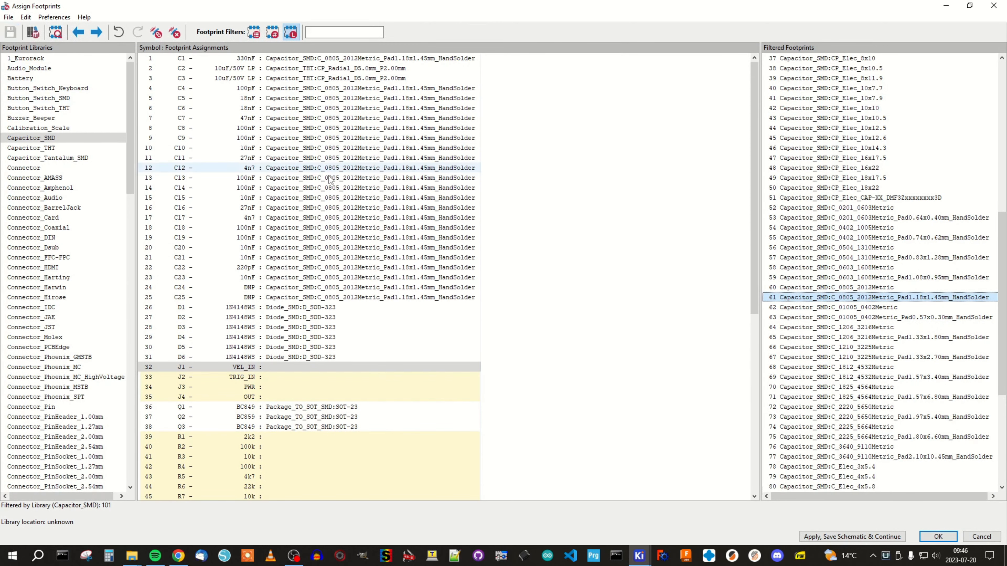
scroll(378, 198, down, 3)
scroll(378, 198, down, 2)
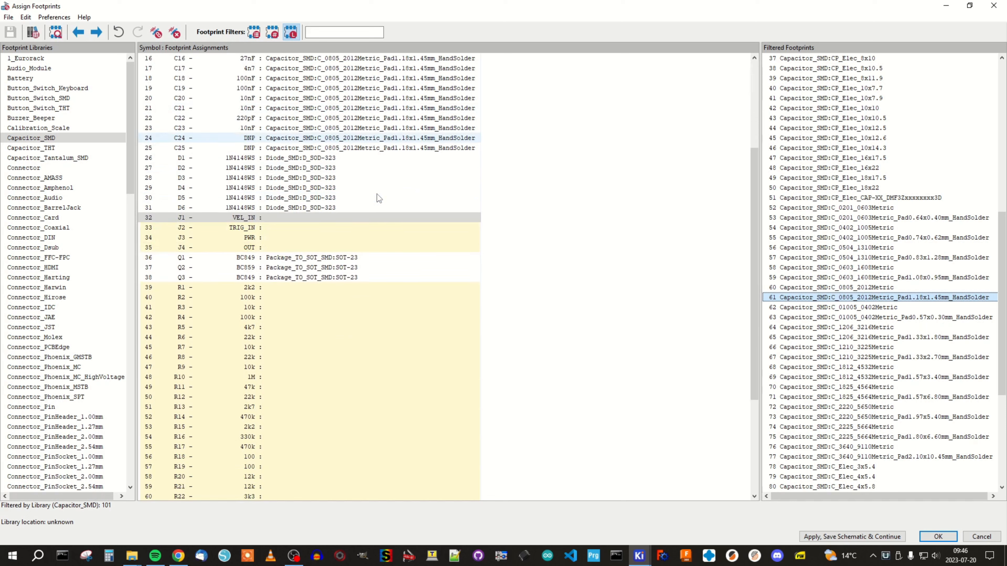
scroll(379, 198, down, 3)
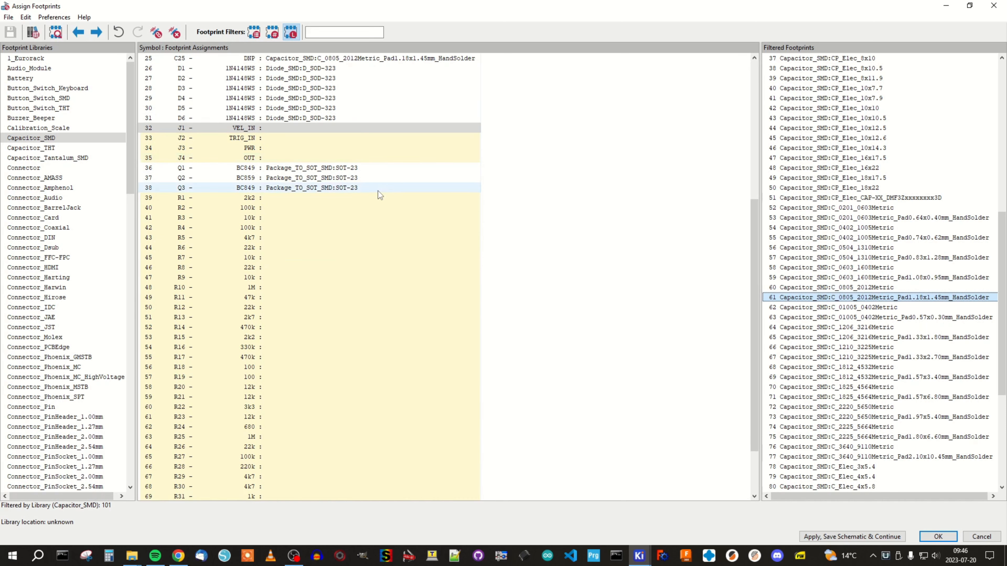
click(279, 201)
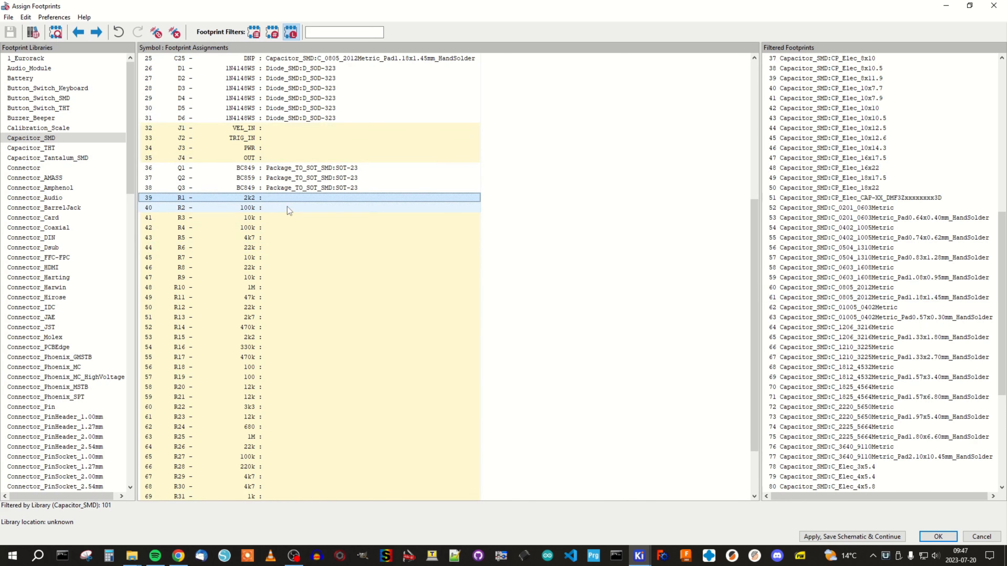
scroll(264, 288, down, 3)
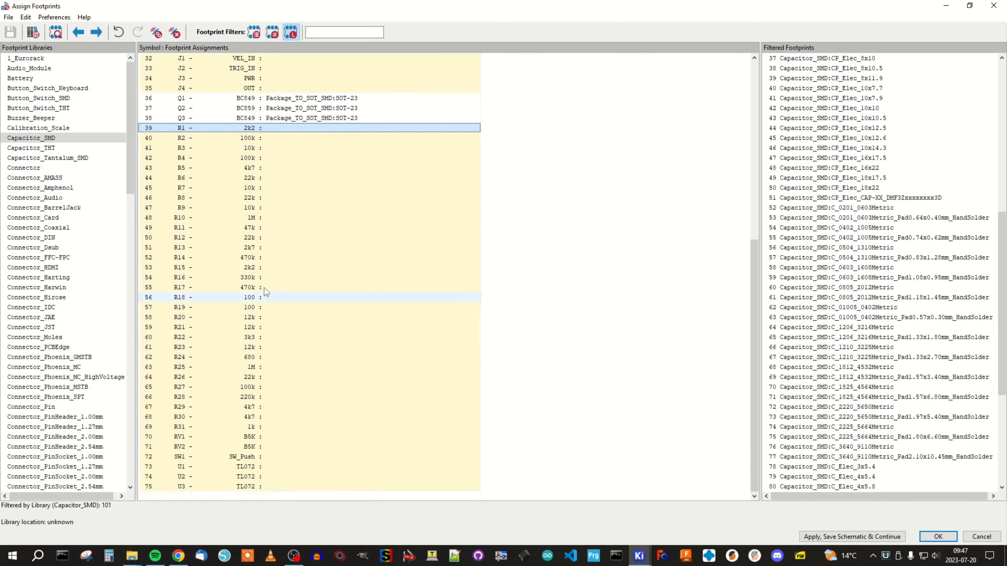
shift+click(278, 428)
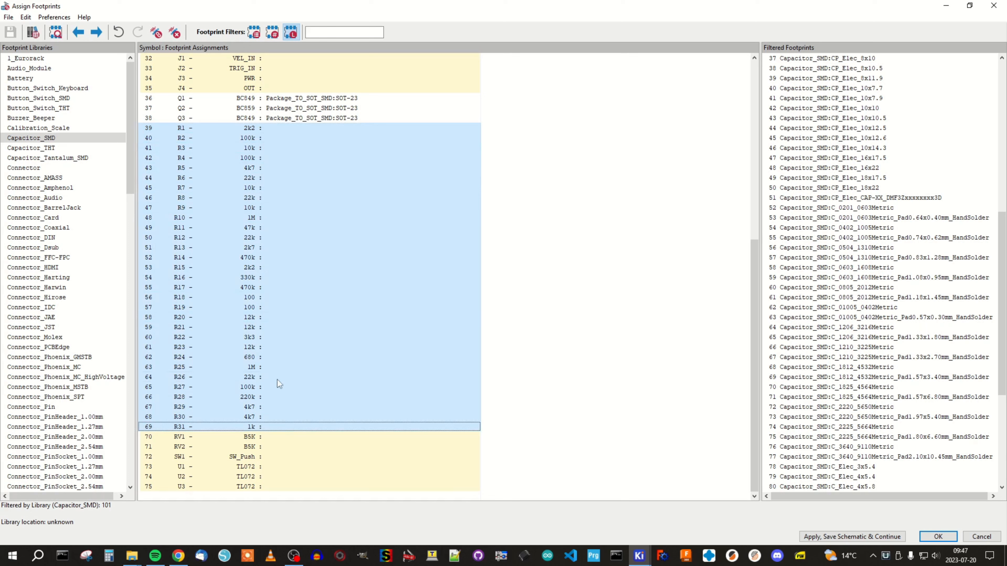
scroll(78, 248, down, 18)
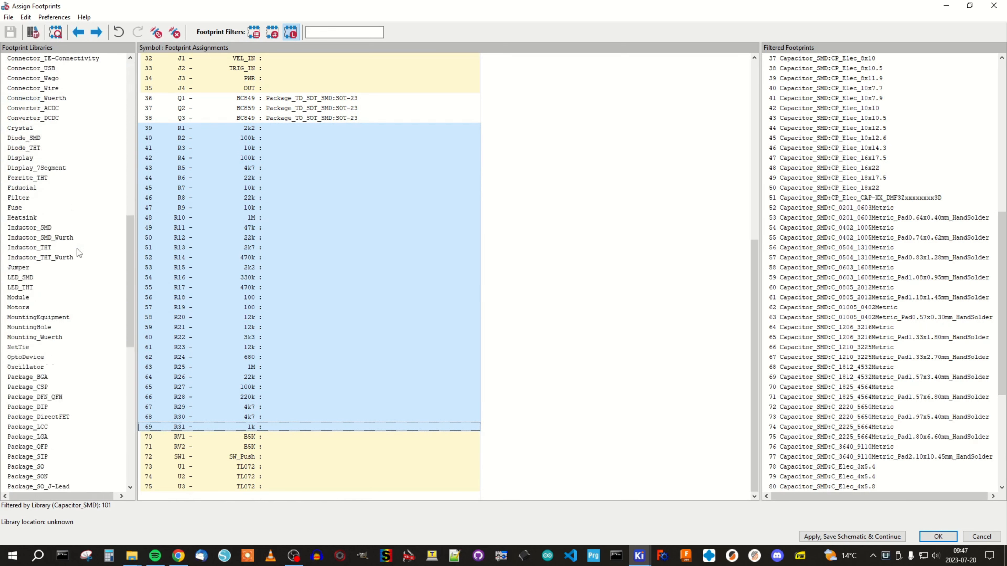
scroll(78, 251, down, 12)
click(36, 288)
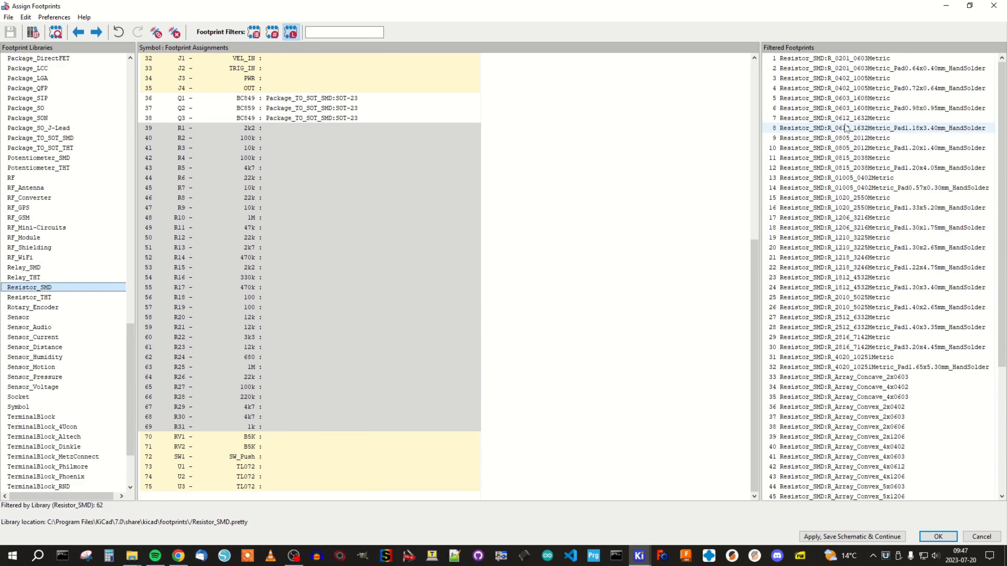
double_click(844, 148)
- View the footprint assigned to resistor R23 in the footprint viewer, then close the viewer
click(440, 347)
click(56, 32)
click(933, 90)
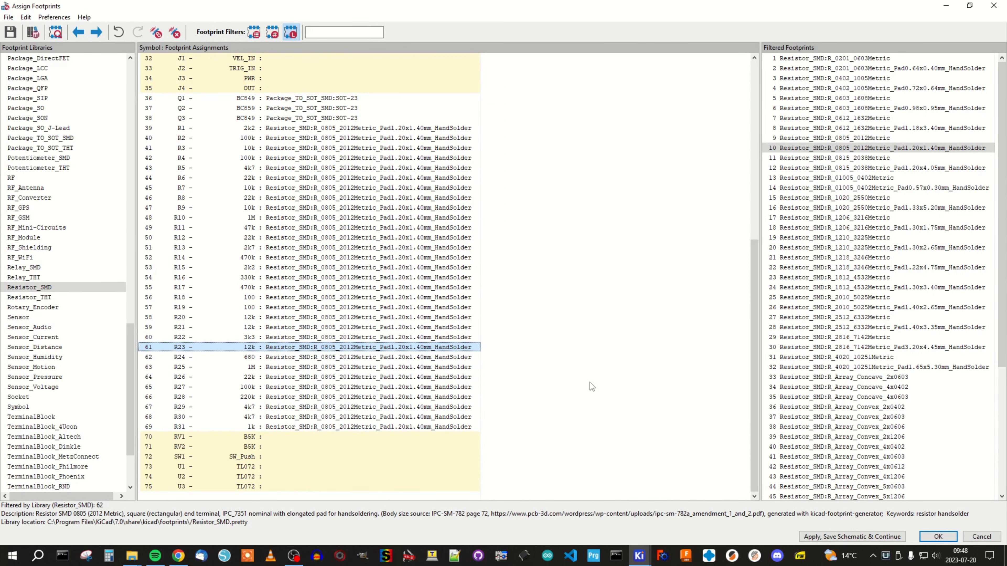
- Select the B5K potentiometers RV1 and RV2 and list the footprints of the Potentiometer_THT library
click(334, 437)
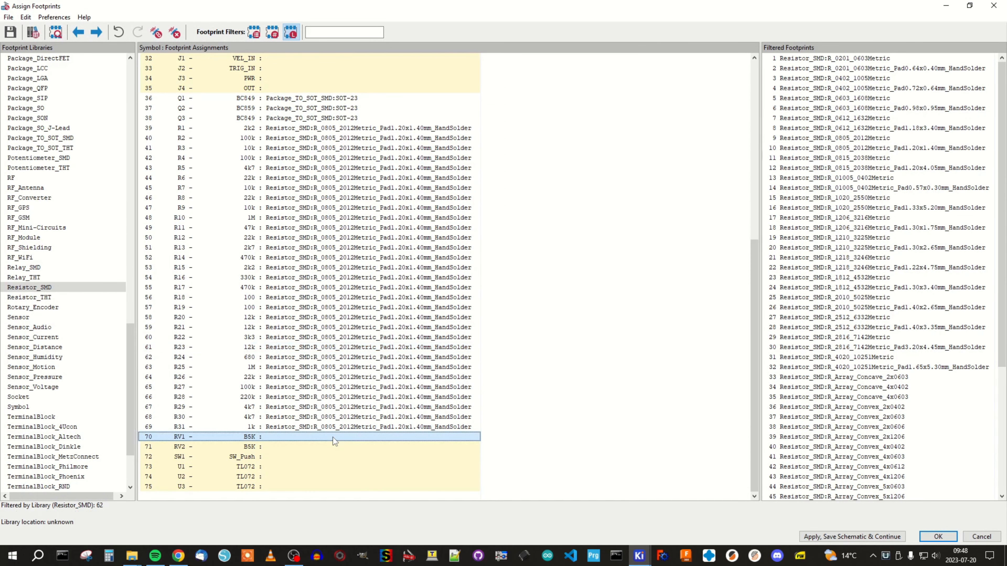
shift+click(331, 445)
scroll(103, 355, up, 8)
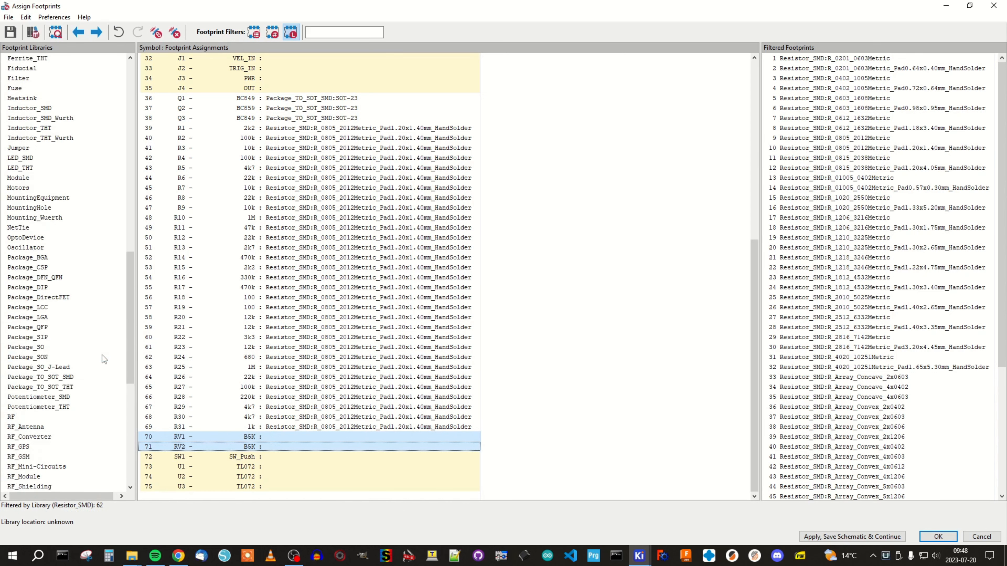
click(65, 408)
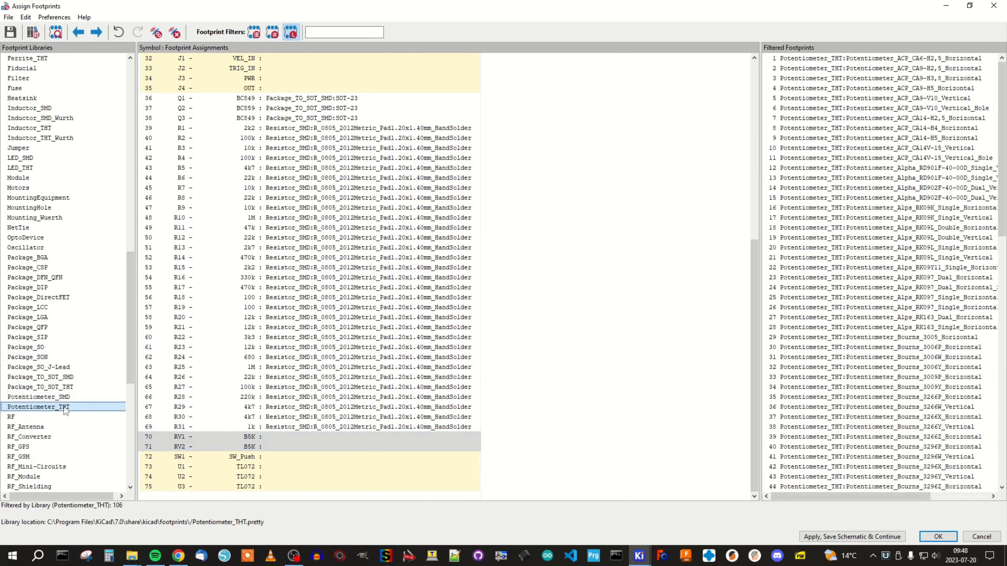
mouse_move(809, 497)
mouse_down()
mouse_move(886, 495)
mouse_move(803, 494)
mouse_up()
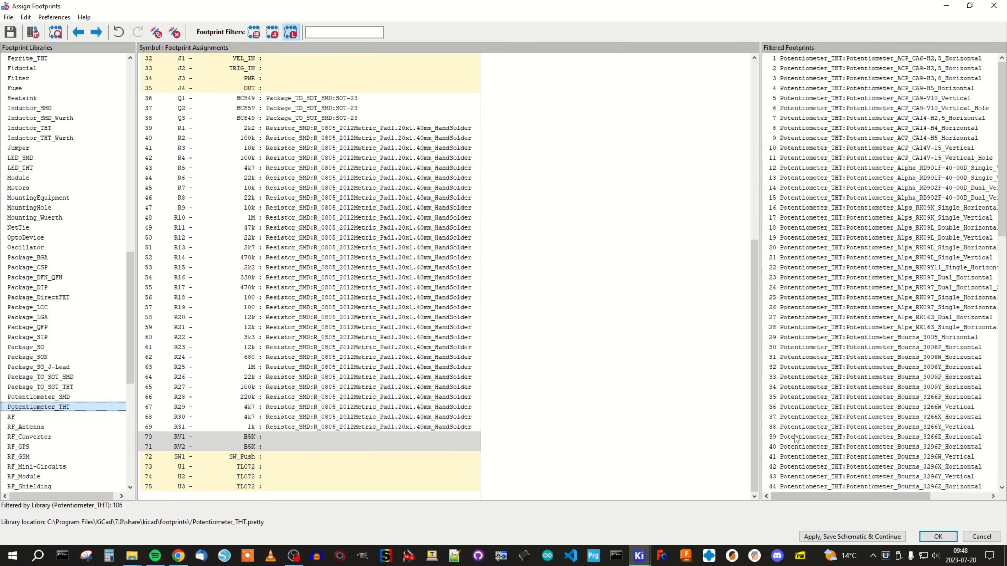